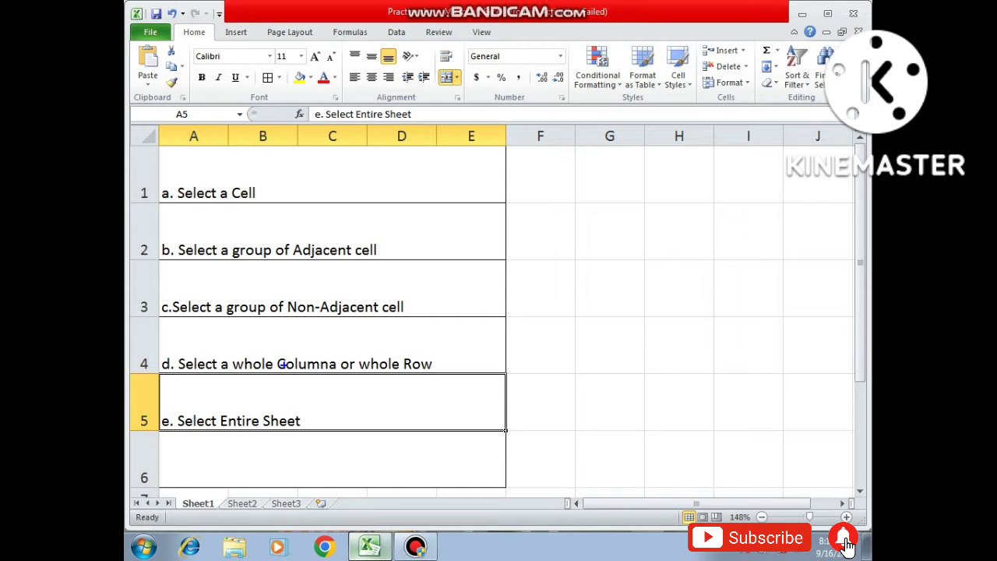
drag(268, 187, 305, 170)
mouse_move(507, 151)
mouse_down()
mouse_move(570, 145)
mouse_move(581, 206)
mouse_move(502, 203)
mouse_move(505, 152)
mouse_up()
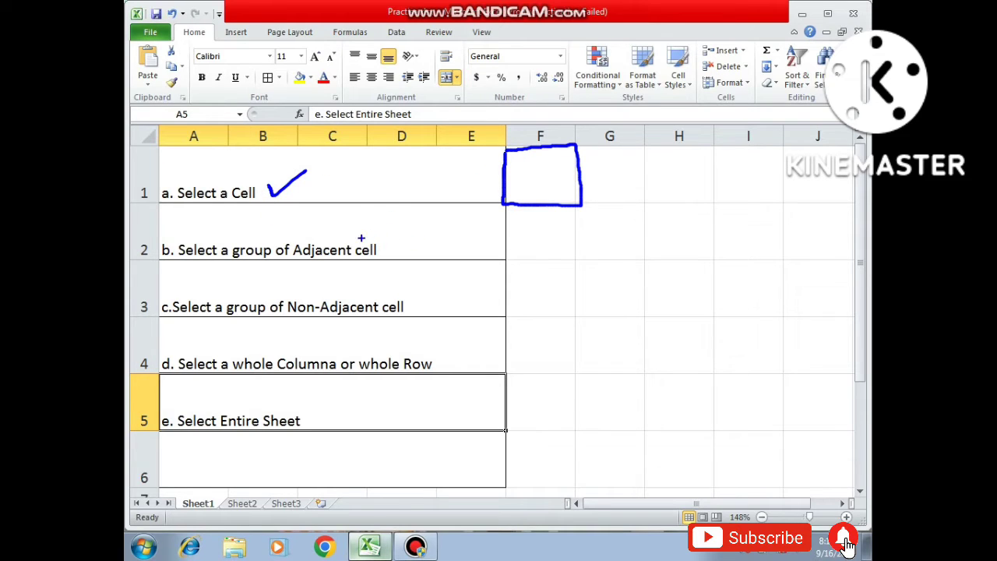
drag(376, 229, 405, 217)
drag(247, 266, 342, 261)
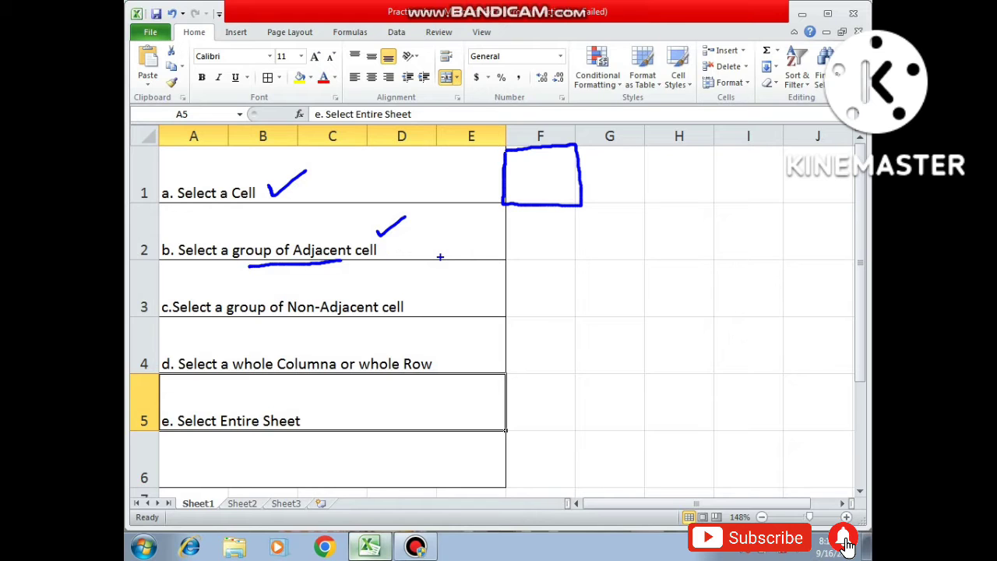
drag(231, 326, 368, 324)
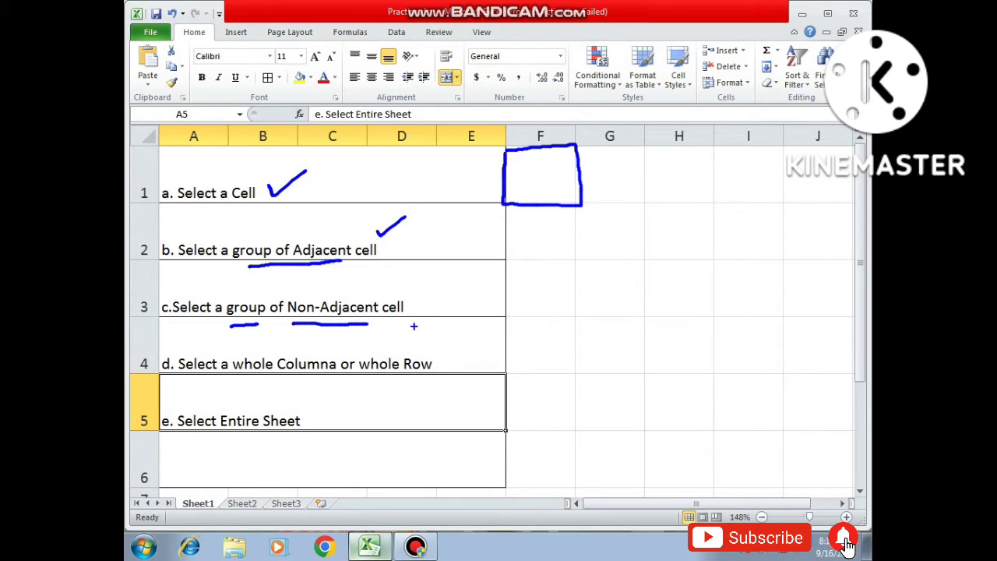
drag(406, 290, 437, 279)
drag(327, 351, 417, 335)
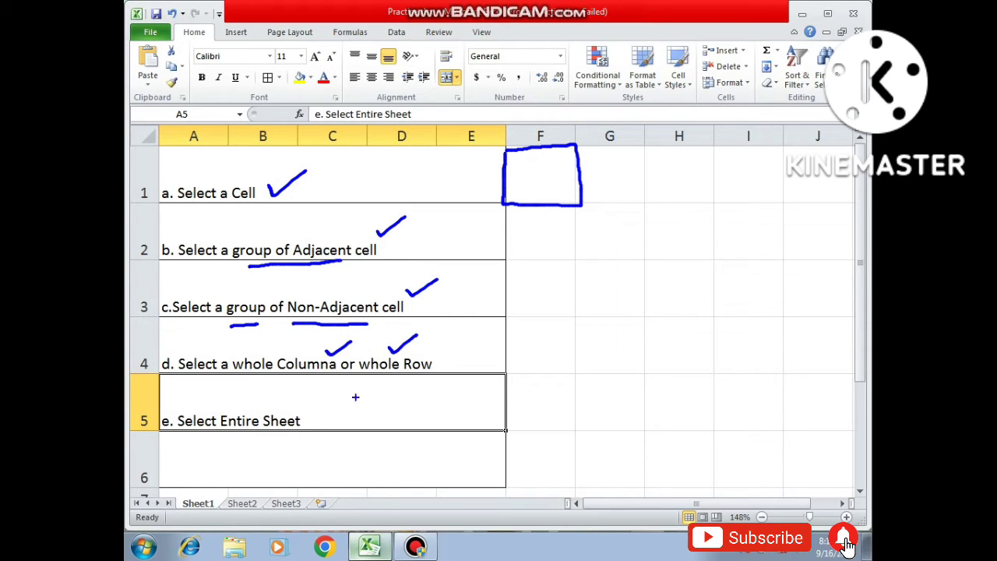
drag(279, 403, 314, 392)
key(Escape)
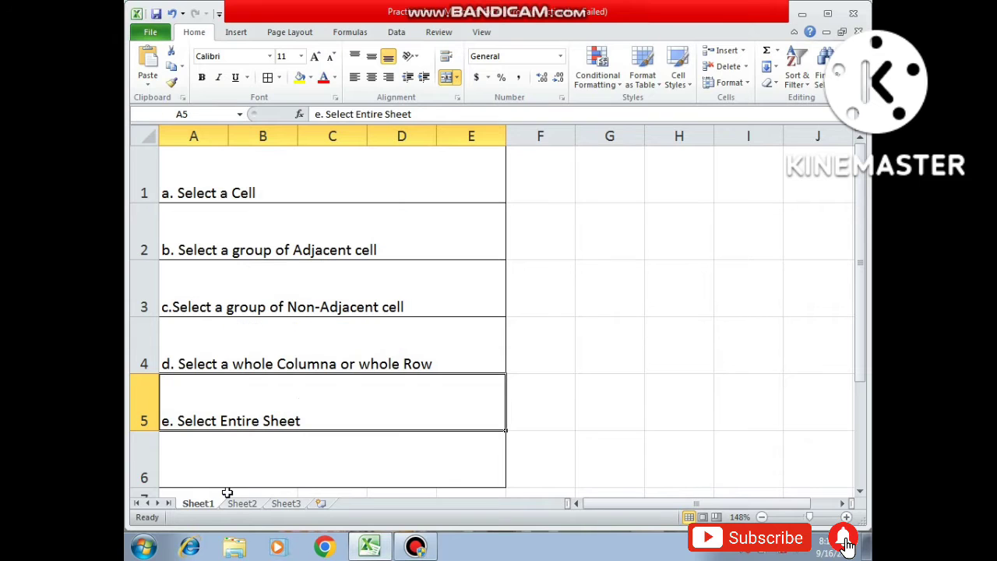
Switch to Sheet2 and select the single cells A1, C3 and E6 one after another.
click(242, 504)
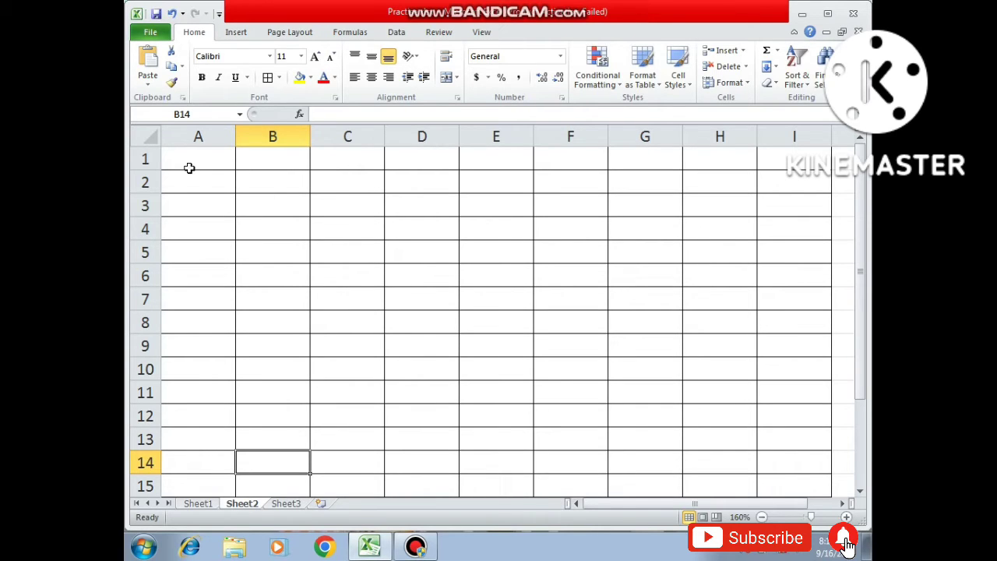
click(189, 165)
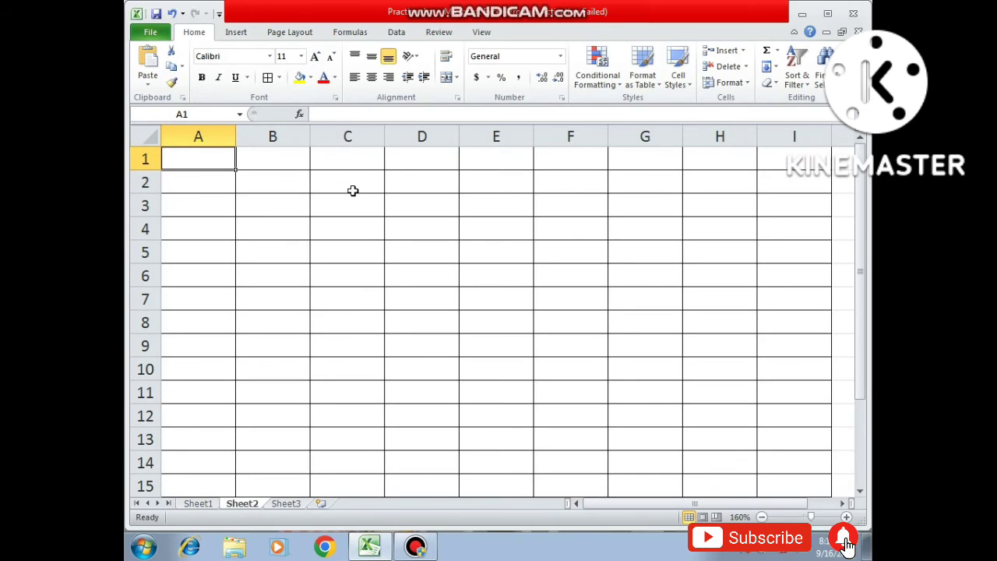
click(342, 209)
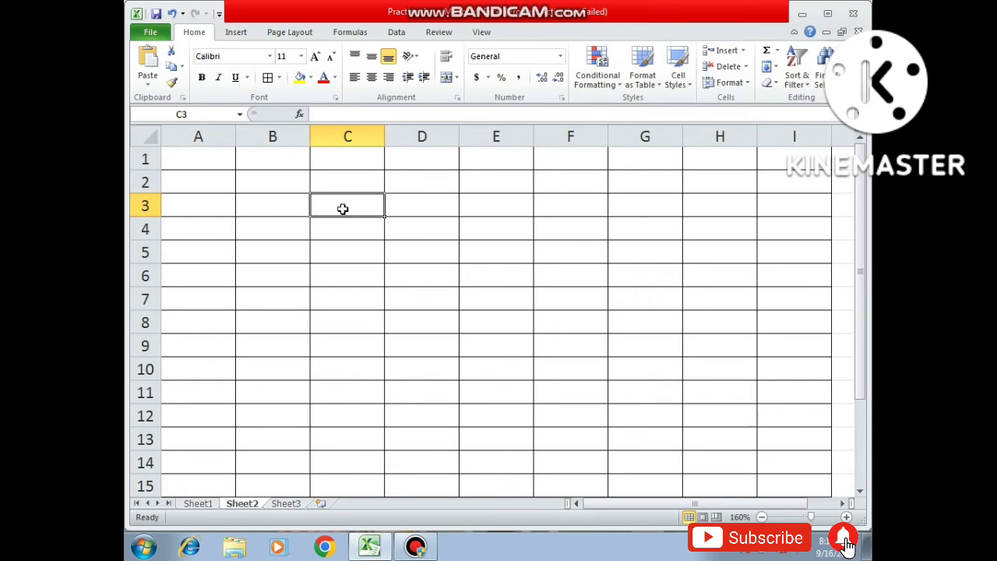
click(488, 279)
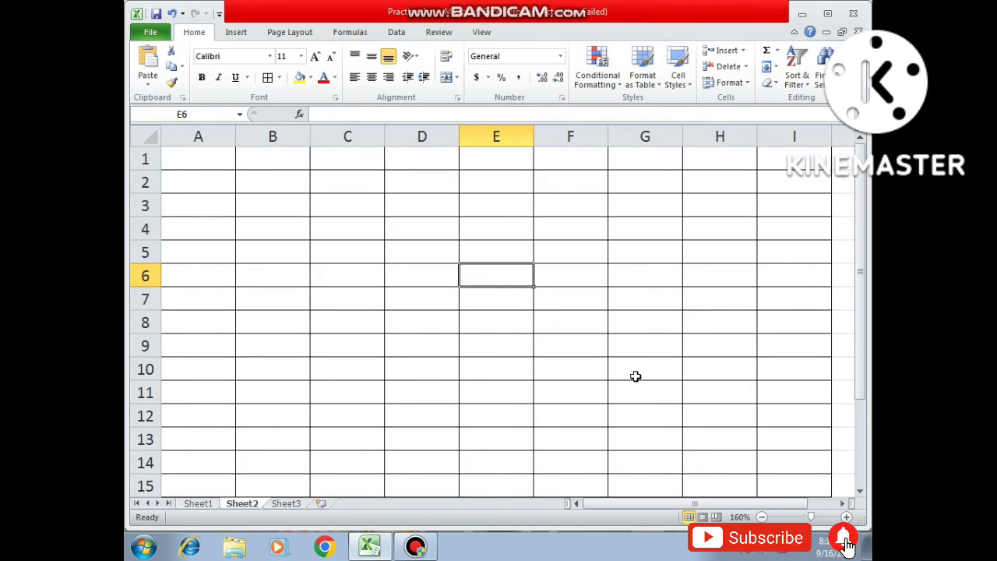
Select the adjacent cell range A1:G10, and replace that selection with the single cell D12.
drag(177, 161, 623, 367)
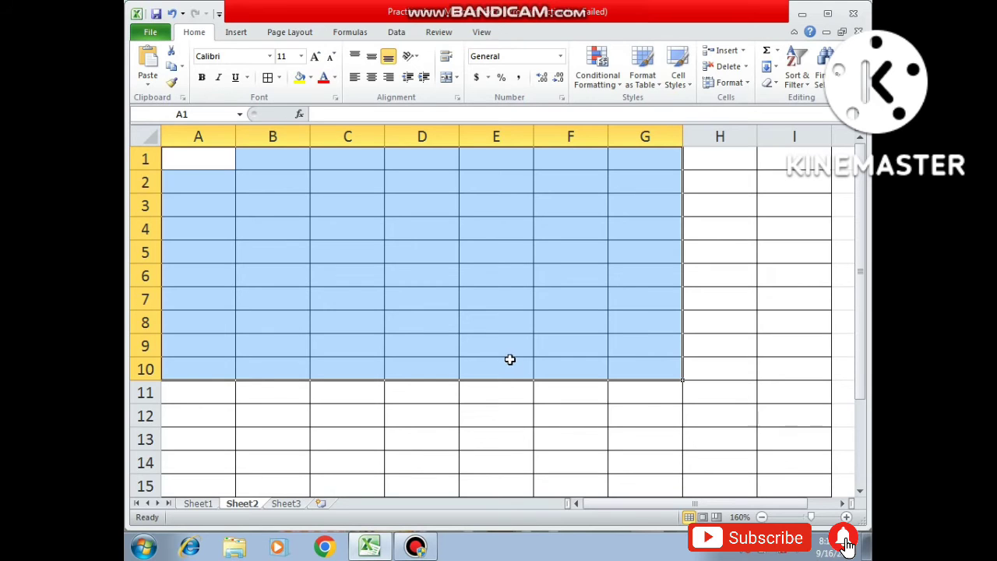
click(399, 406)
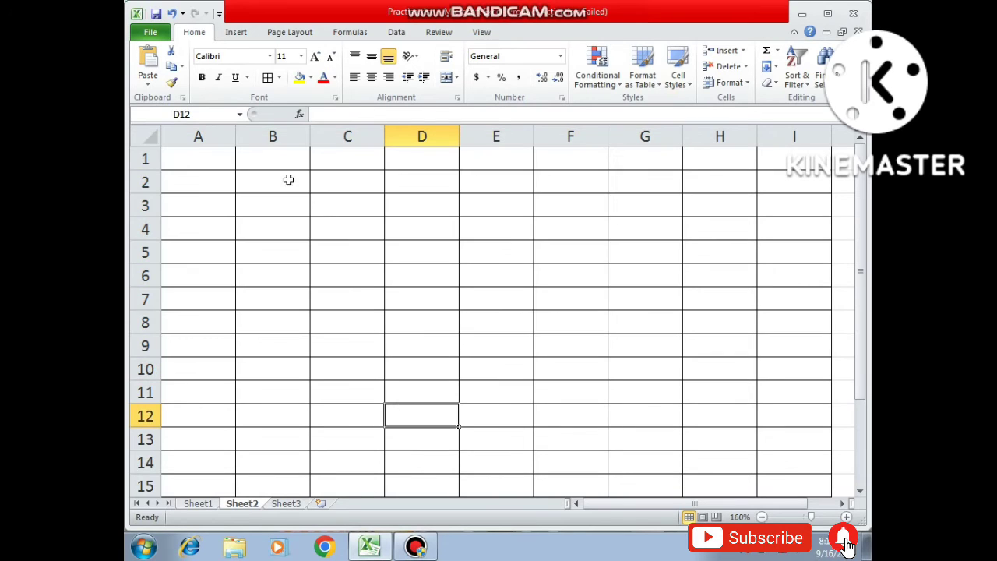
Select the adjacent range B2:H14 and a second block from B4 across columns B to H, ending on cell F3.
click(260, 186)
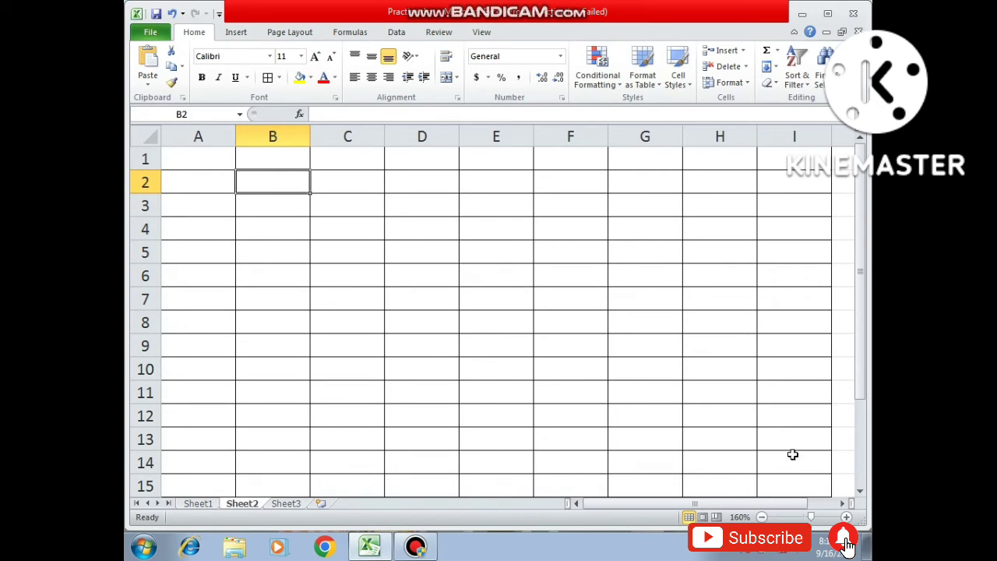
shift+click(711, 468)
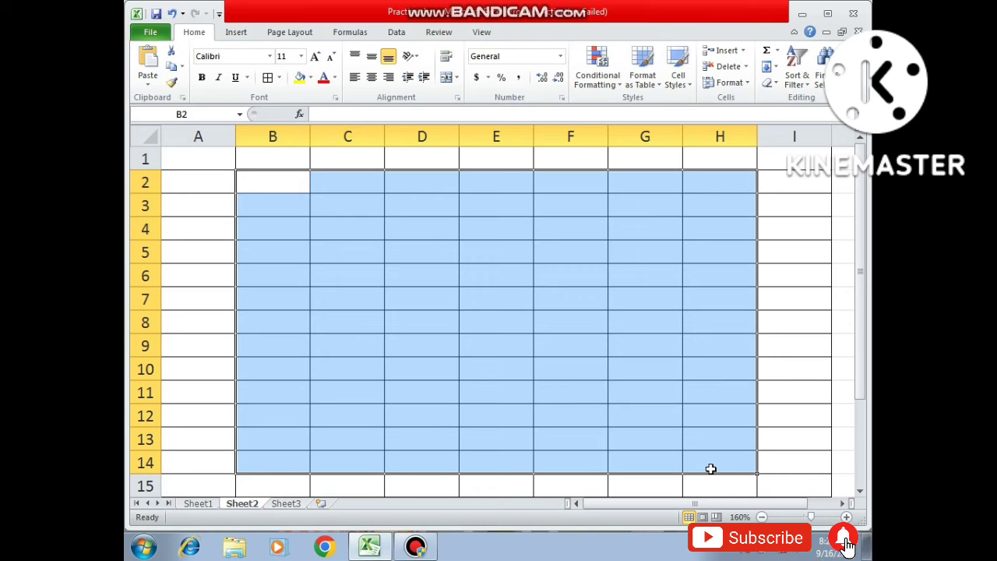
drag(710, 468, 712, 487)
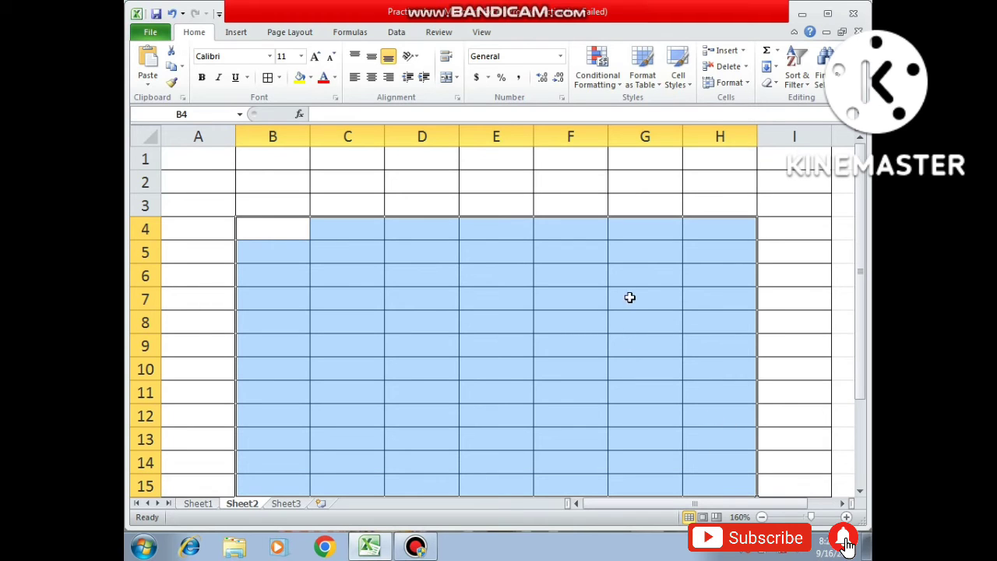
click(568, 202)
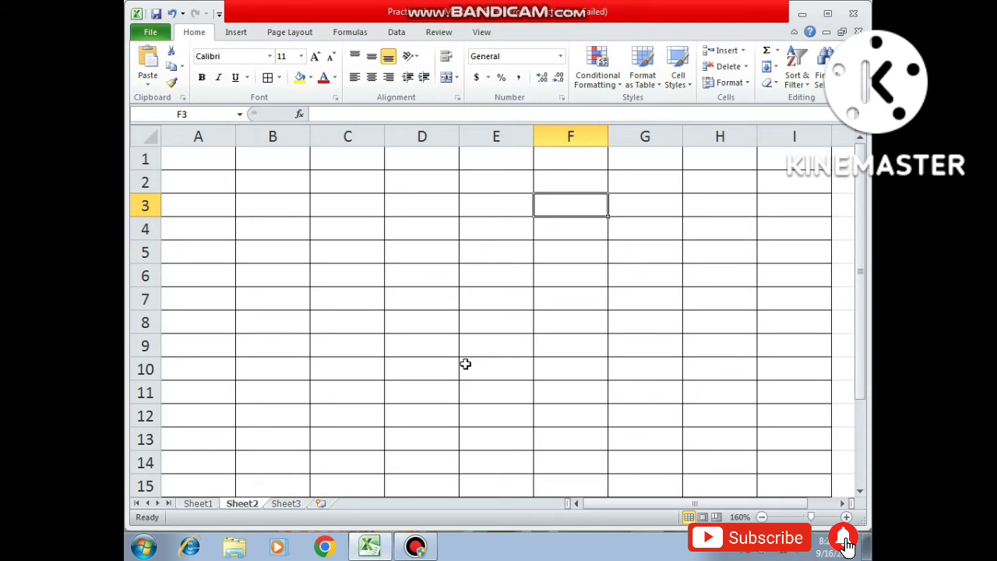
Select the cells B4, E5, D9 and F10 individually, each replacing the previous selection.
click(268, 226)
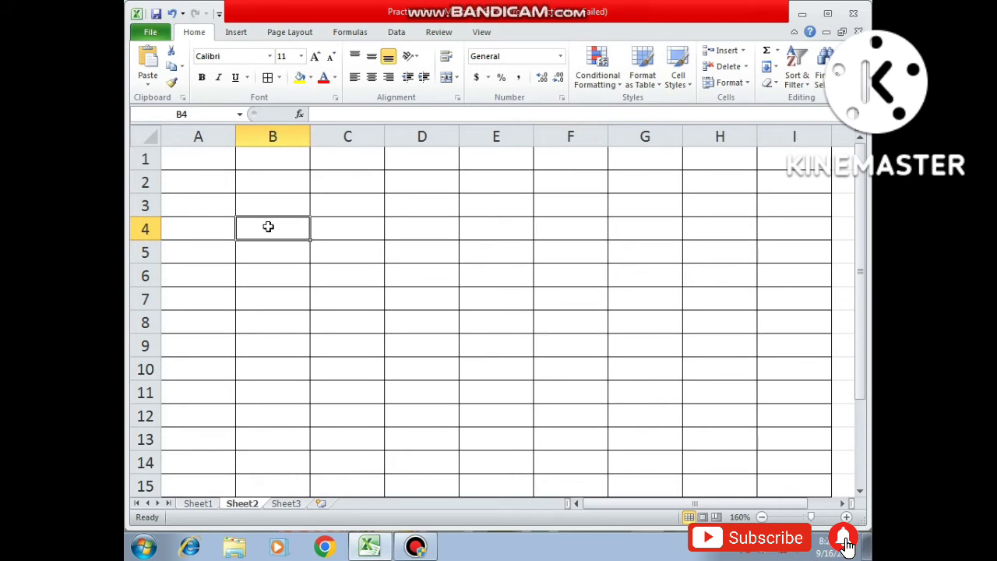
click(494, 254)
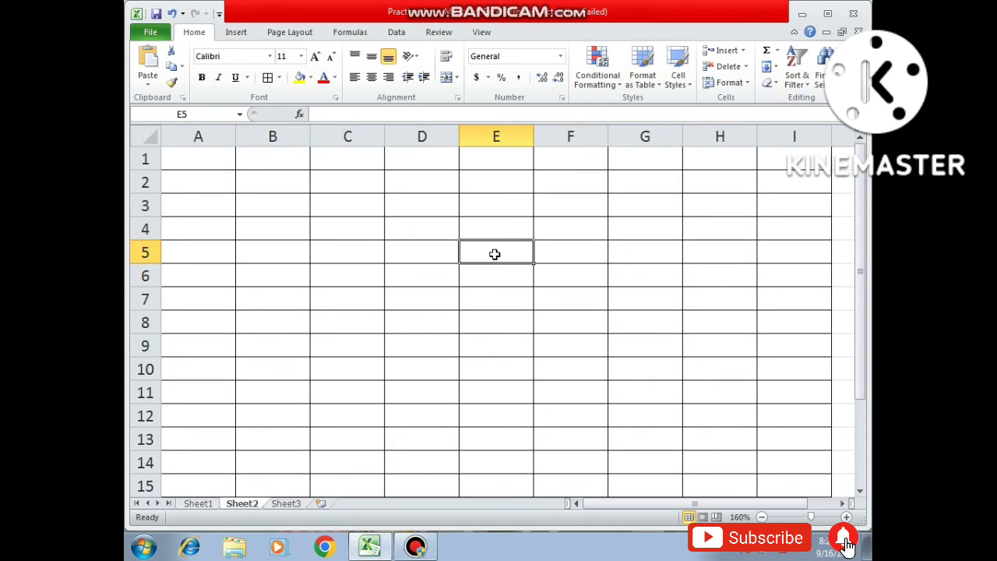
click(402, 351)
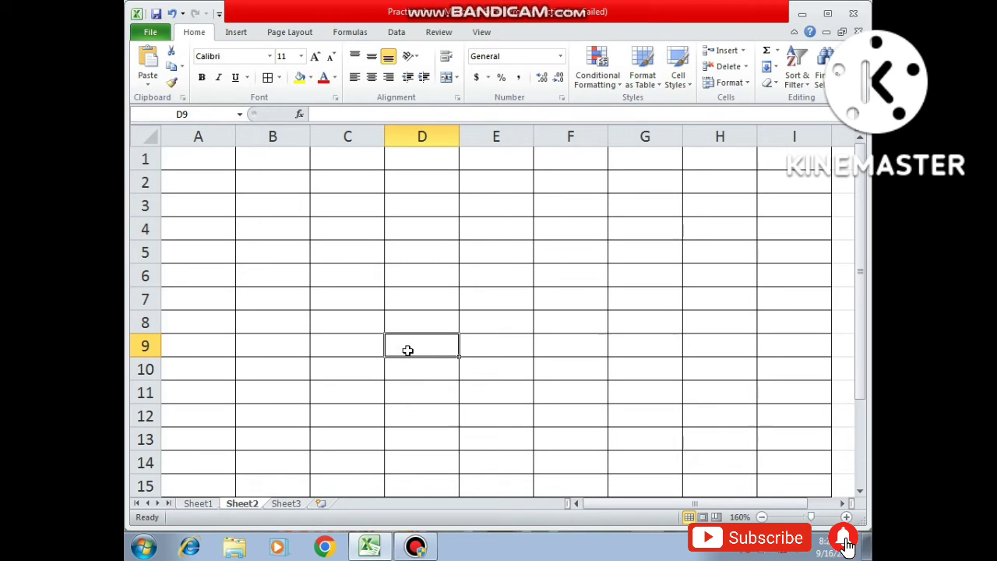
click(560, 373)
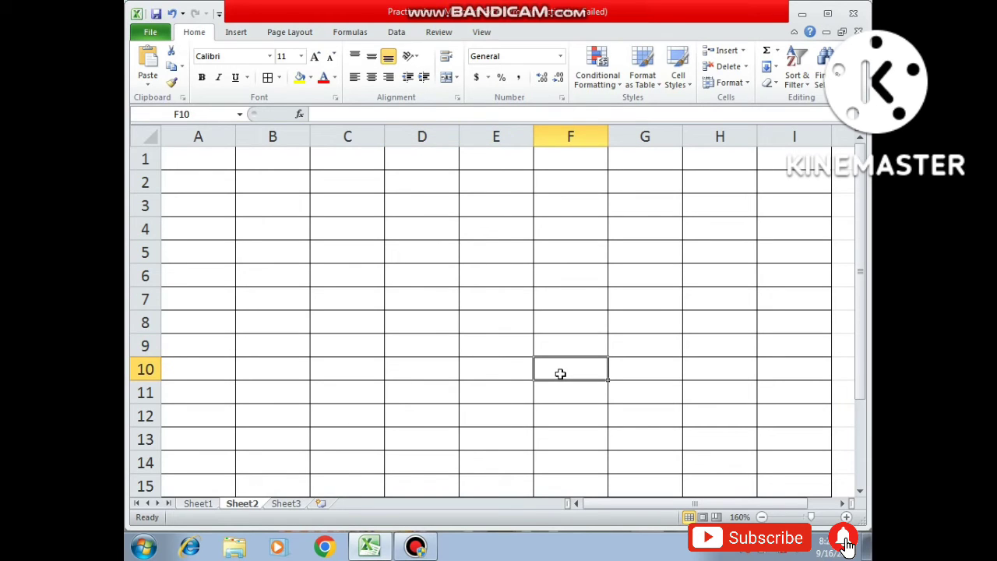
Select the non-adjacent cells B4, D6, E9, G9, G12, B11, B8 and G4 together as one selection.
click(260, 230)
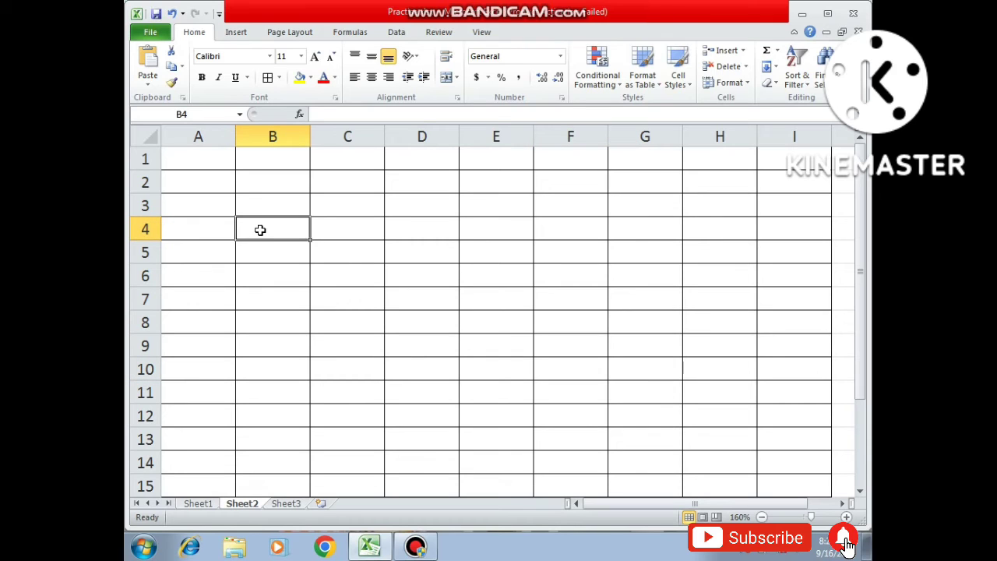
ctrl+click(407, 272)
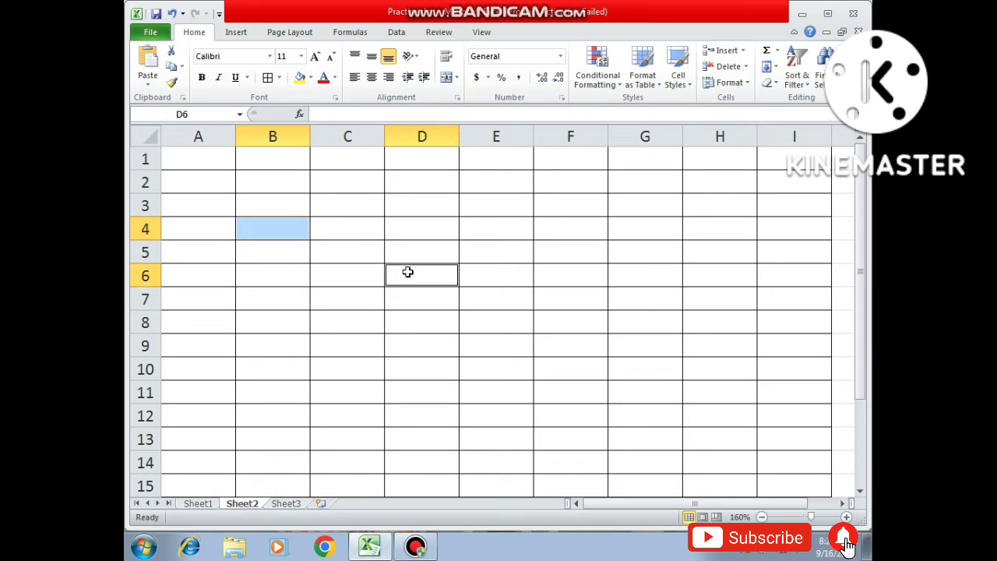
ctrl+click(486, 349)
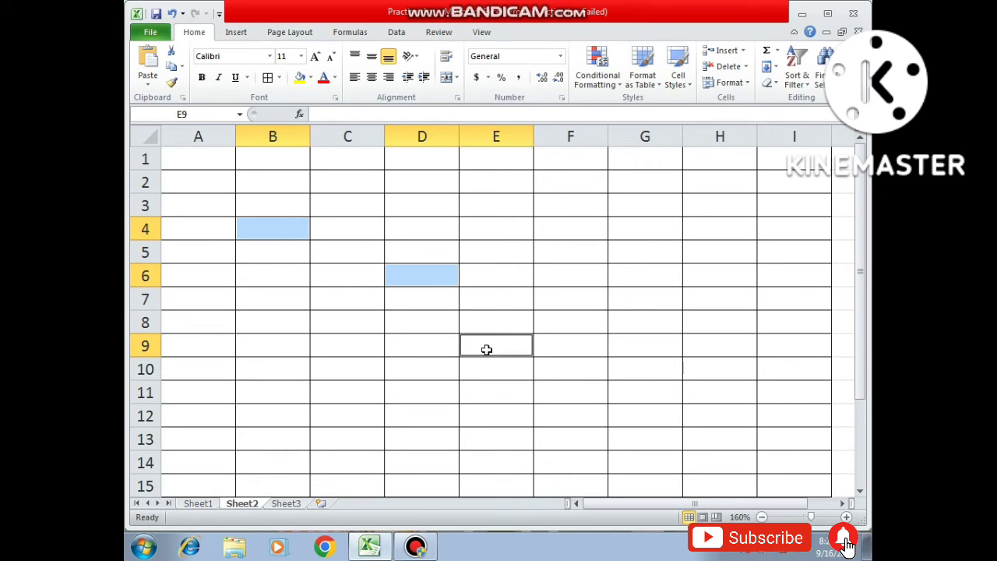
ctrl+click(647, 348)
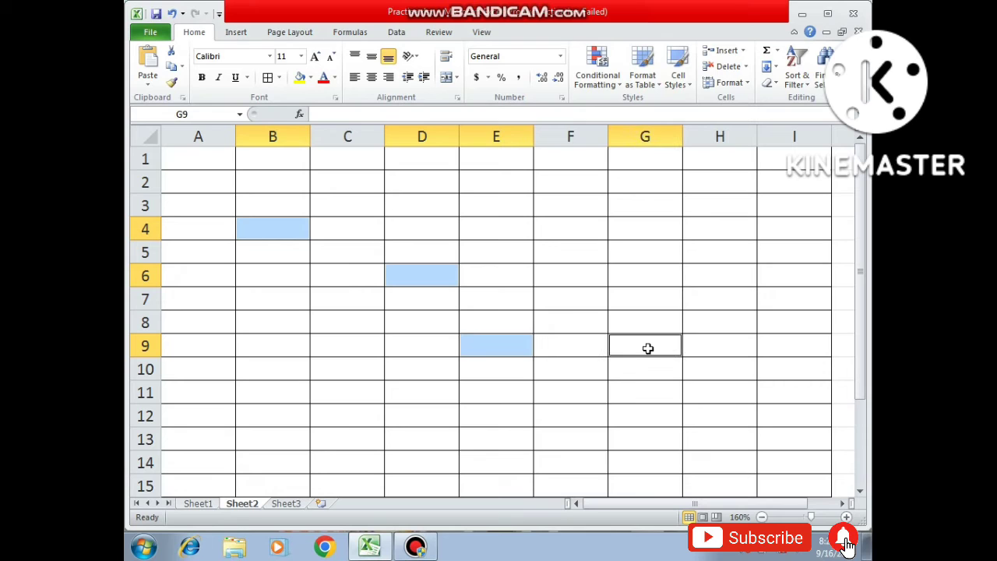
ctrl+click(637, 423)
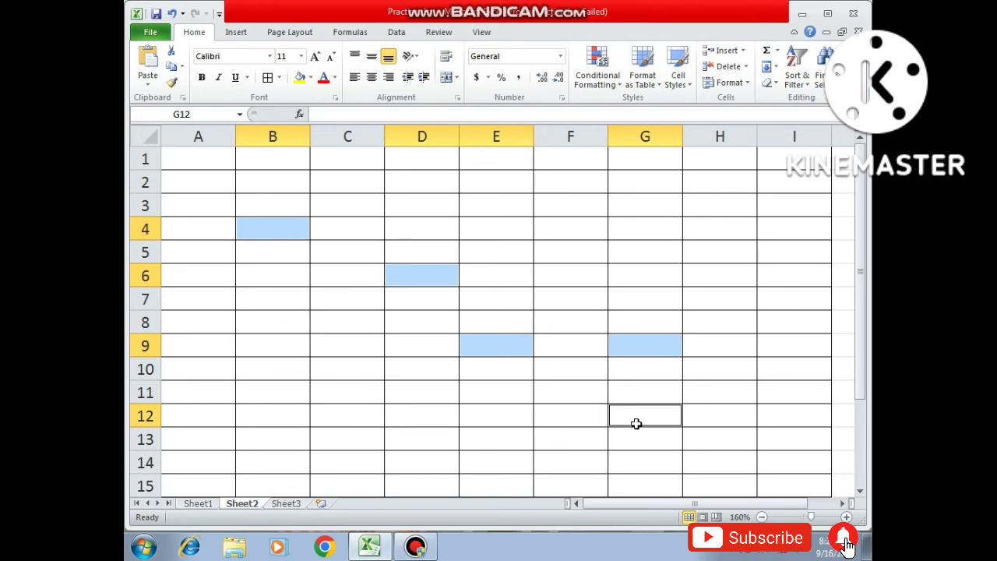
ctrl+click(283, 398)
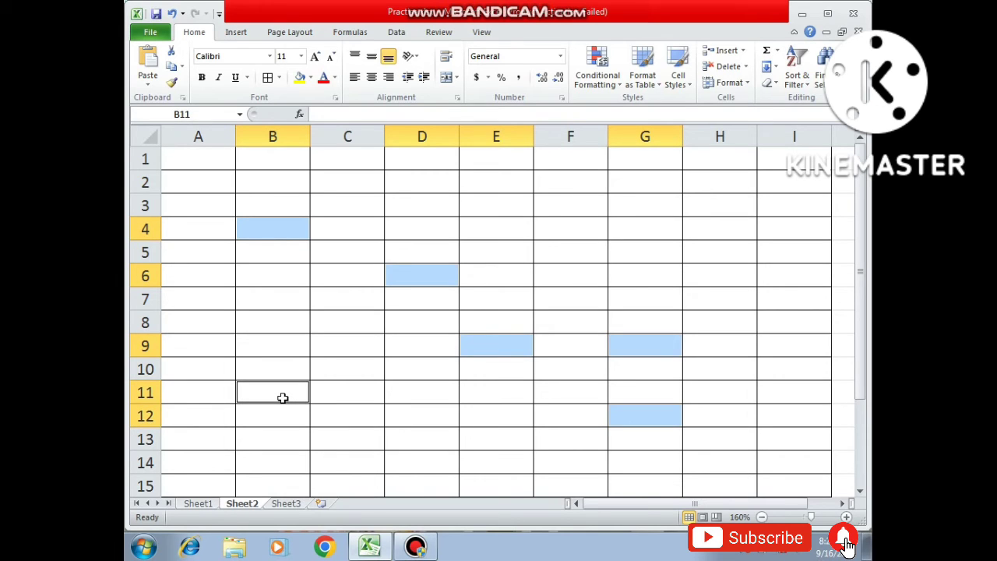
ctrl+click(263, 322)
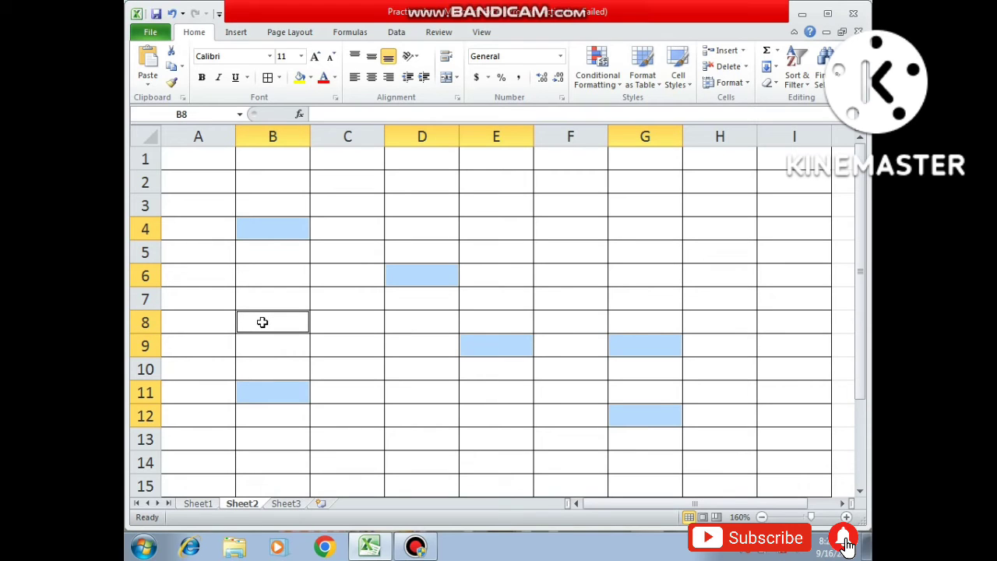
ctrl+click(657, 217)
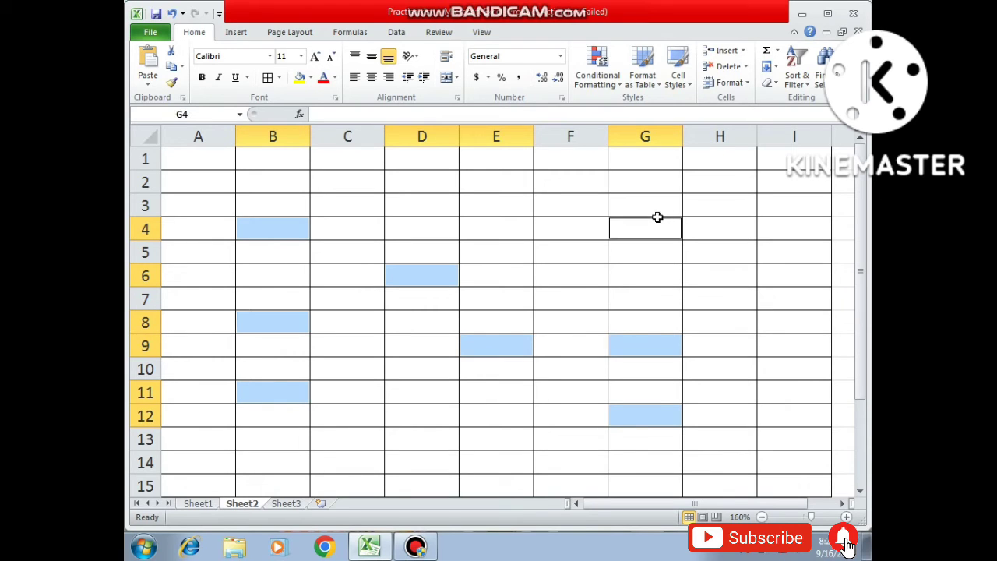
Add H3:H11 and cells C14, I3, I8, I10 and I12 to the multiple selection, and release it by selecting only E5.
ctrl+click(734, 204)
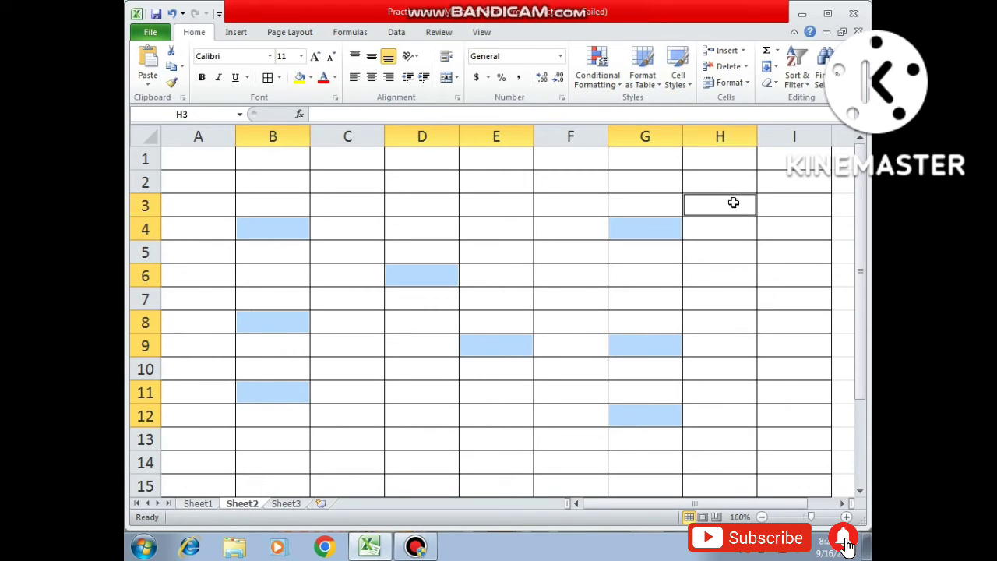
mouse_move(731, 213)
mouse_down()
mouse_move(750, 307)
mouse_move(748, 388)
mouse_up()
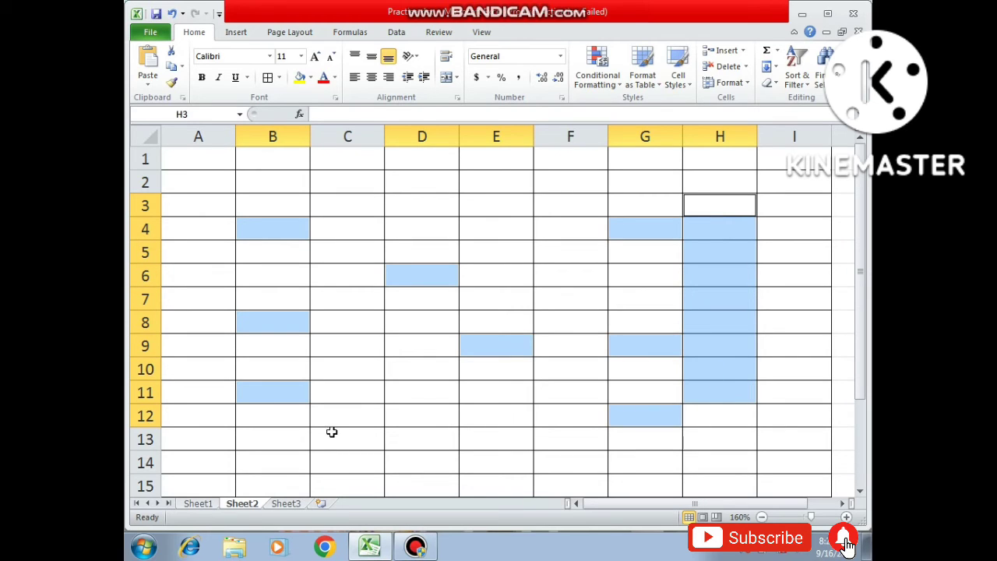
ctrl+click(338, 464)
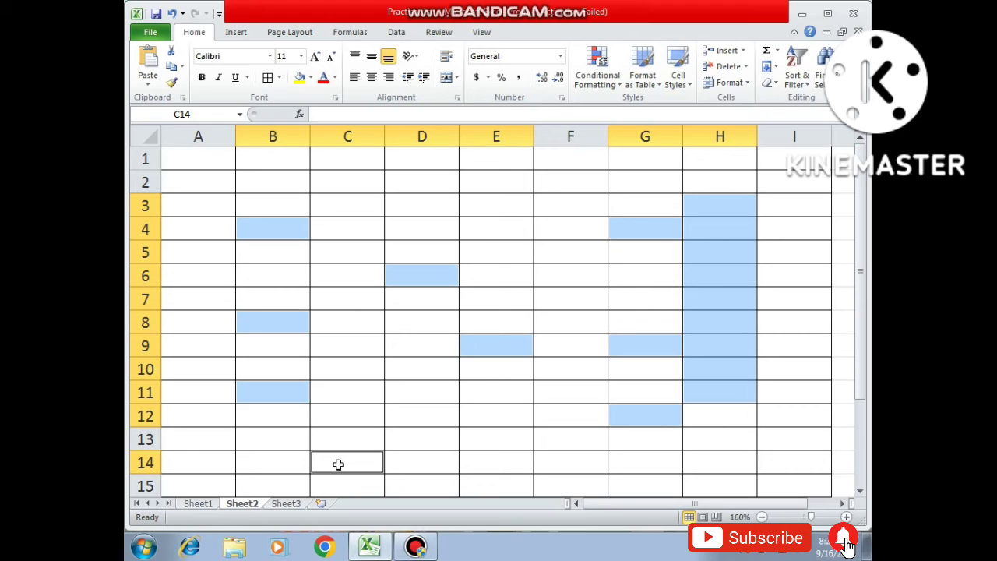
ctrl+click(802, 202)
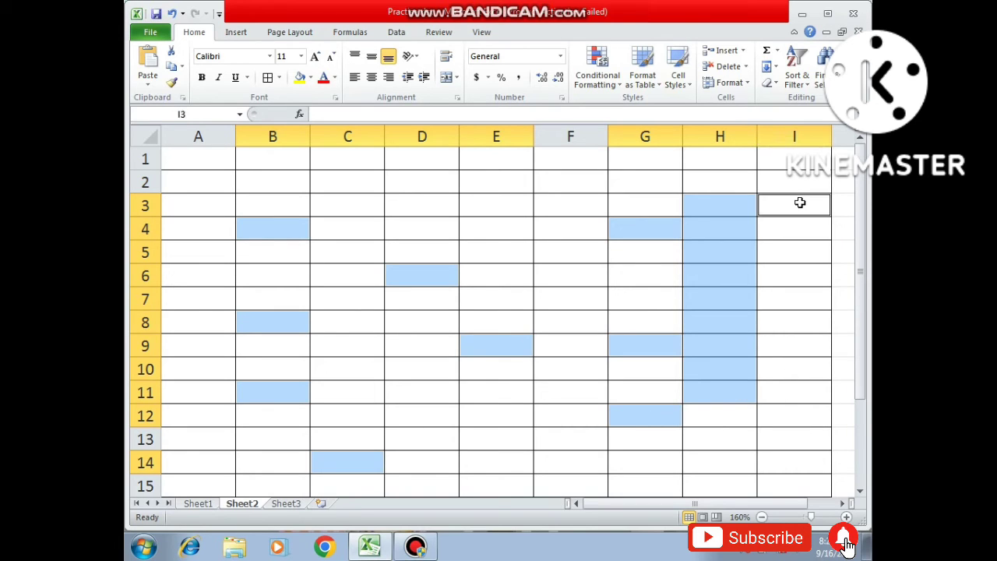
ctrl+click(789, 327)
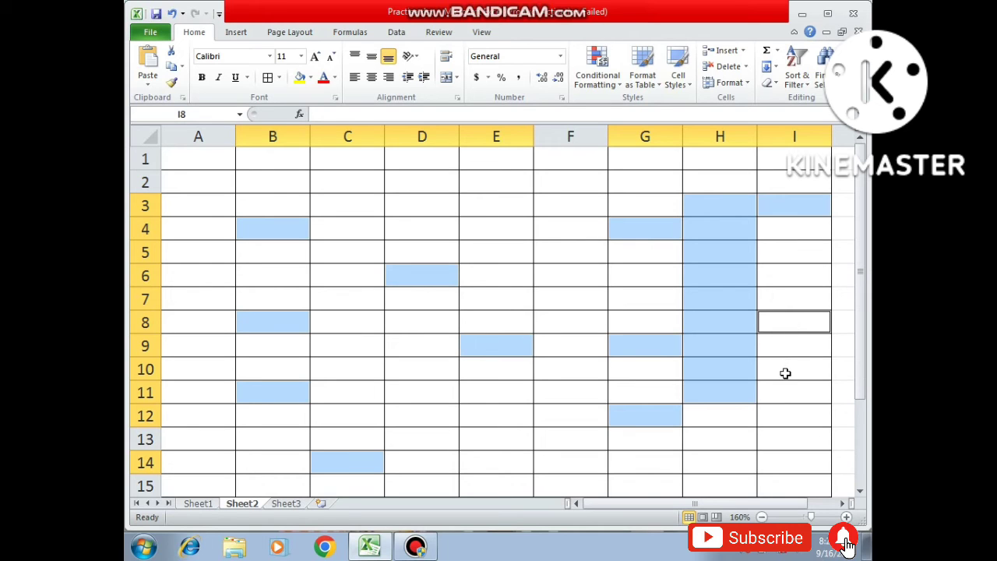
ctrl+click(785, 373)
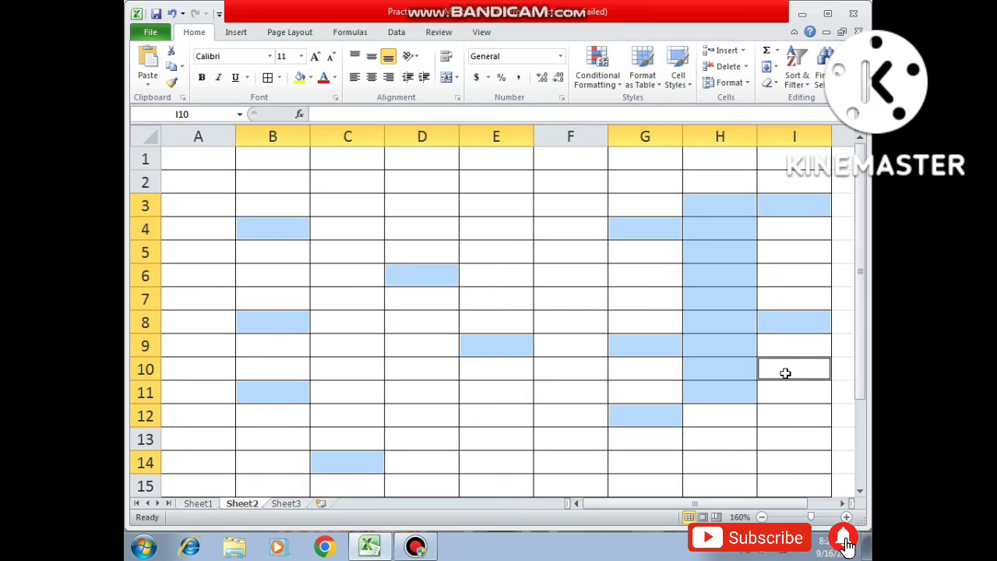
ctrl+click(790, 419)
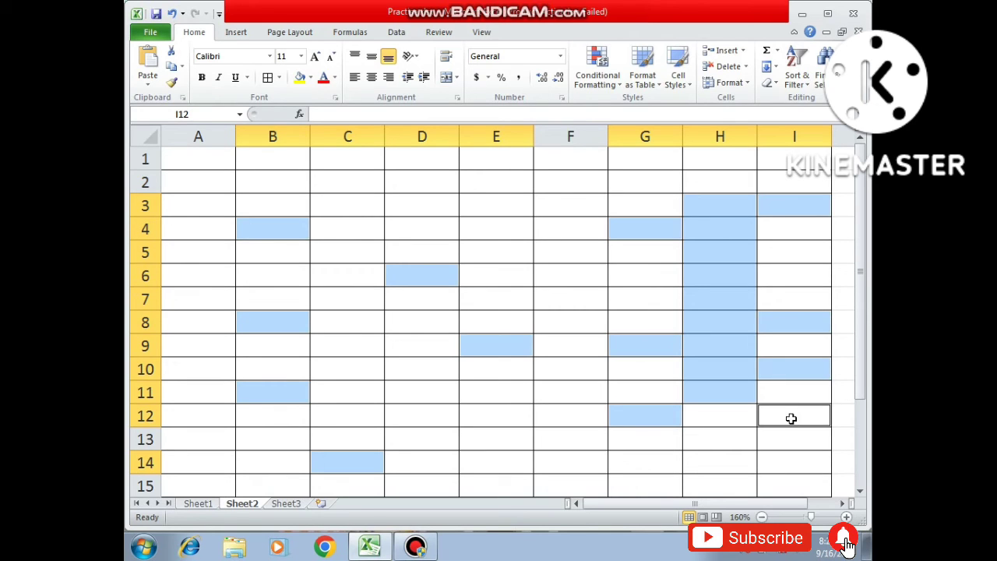
click(492, 258)
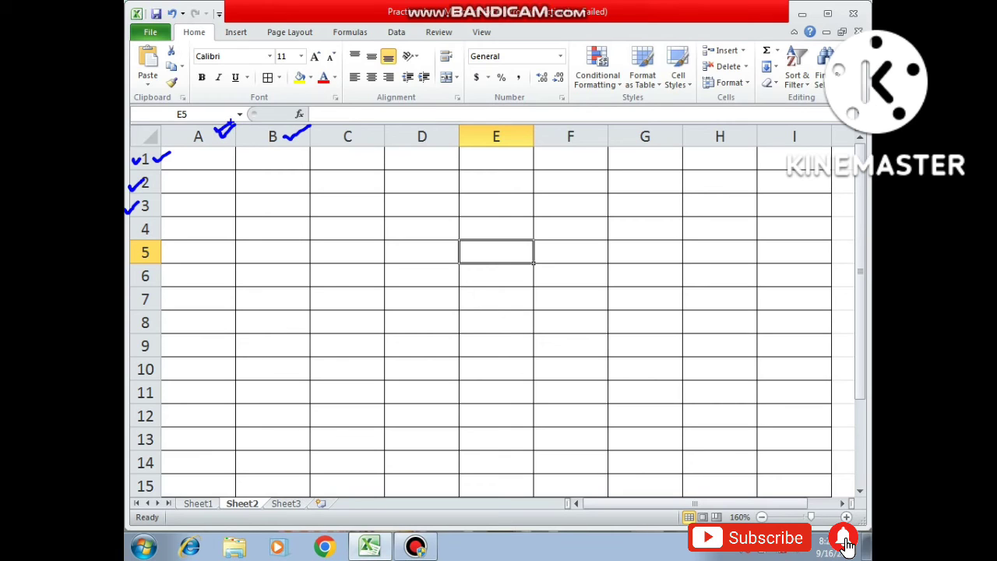
Select the whole of column A, column C, row 6 and row 9 one at a time, each replacing the previous selection.
click(217, 134)
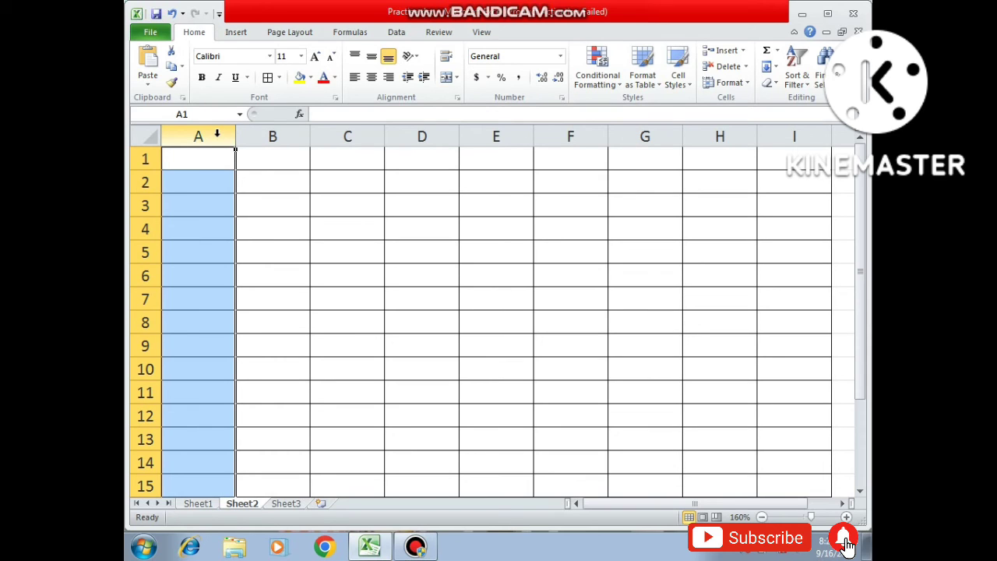
click(364, 137)
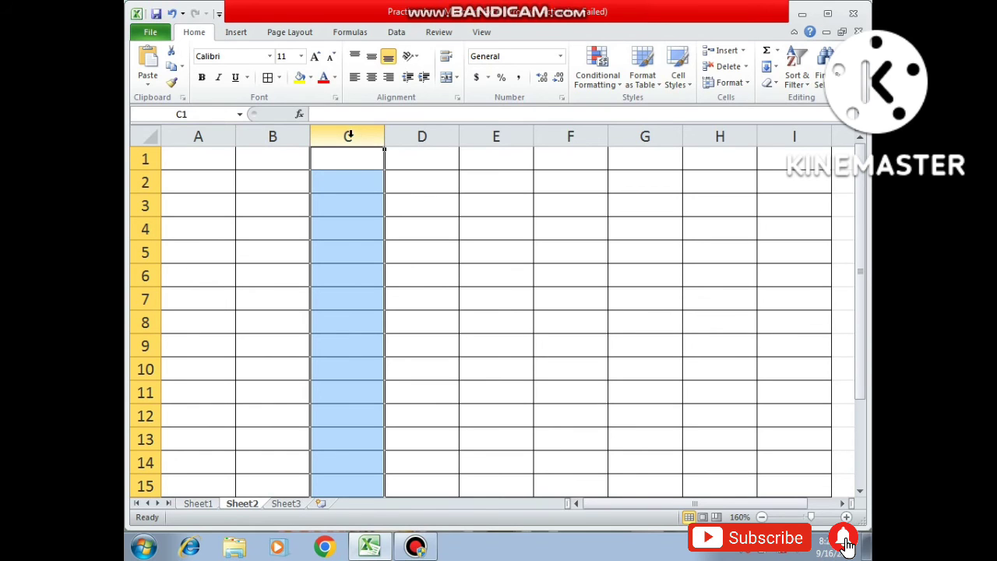
click(146, 275)
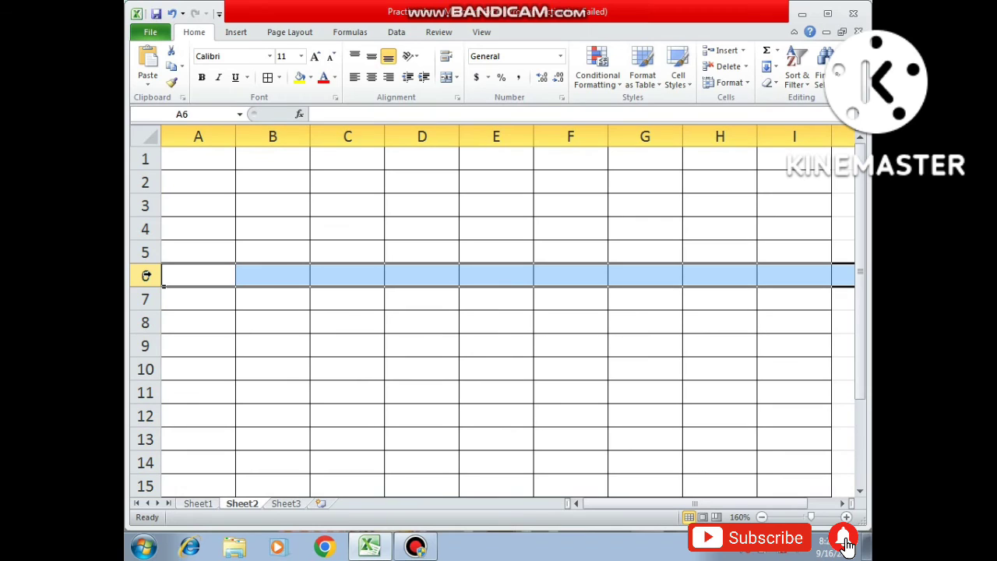
click(145, 347)
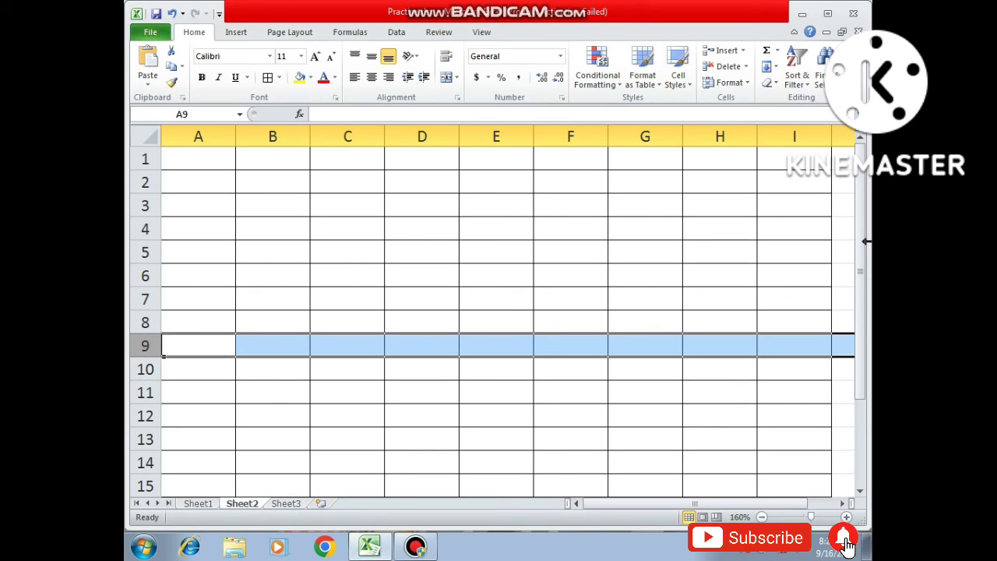
drag(855, 245, 851, 205)
Select the entire sheet, release it by selecting only cell A1, and select all cells again from there.
click(143, 137)
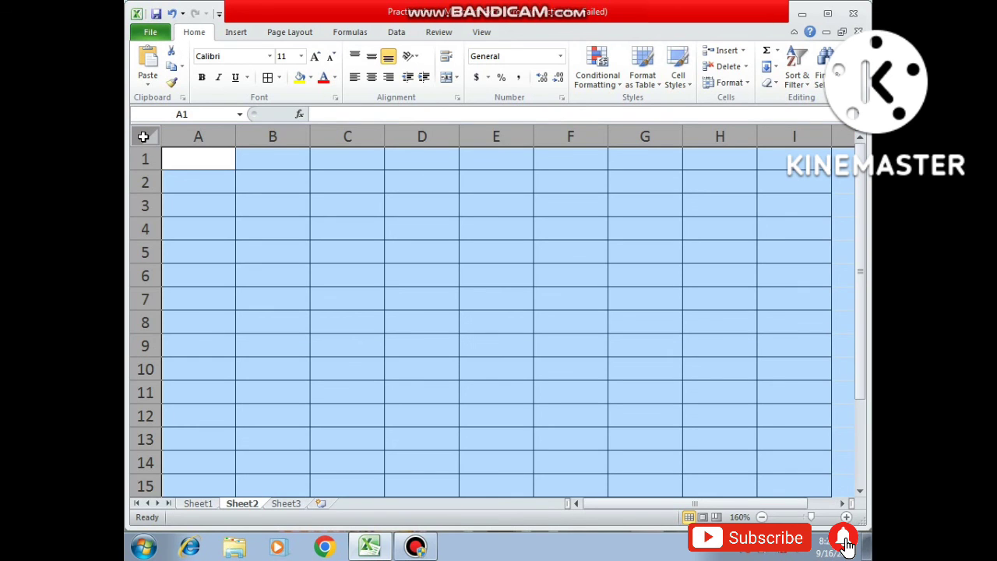
click(243, 199)
click(196, 163)
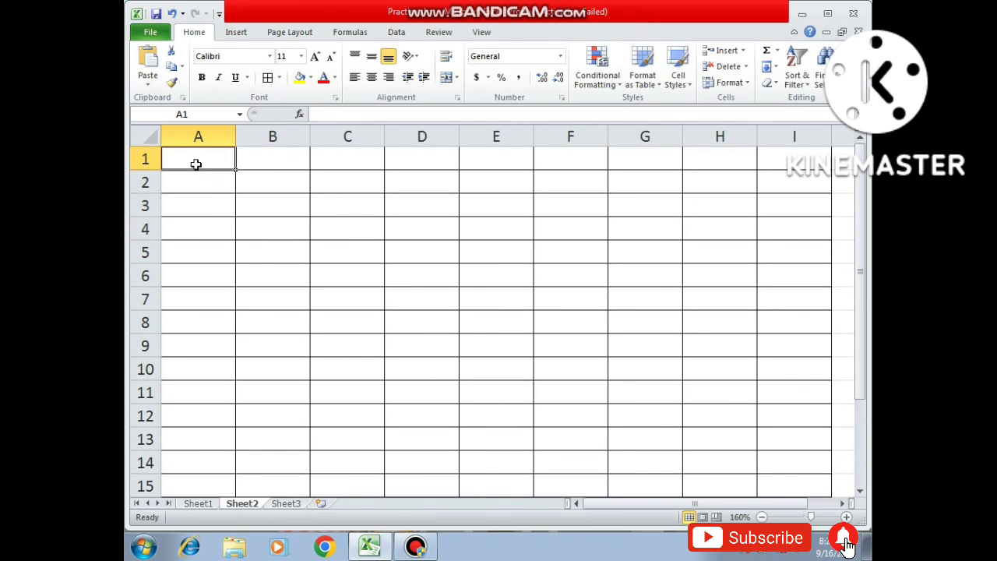
key(ctrl+a)
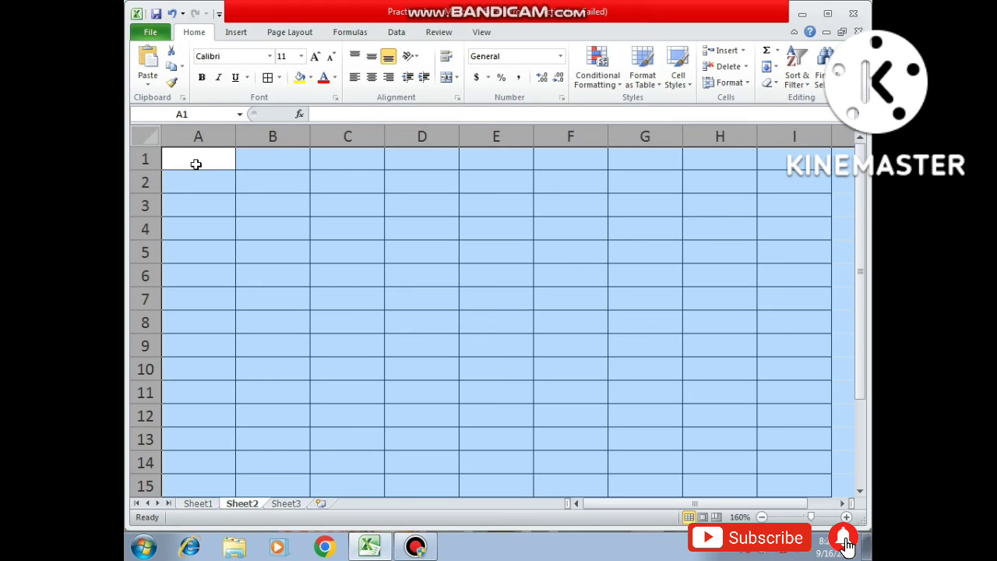